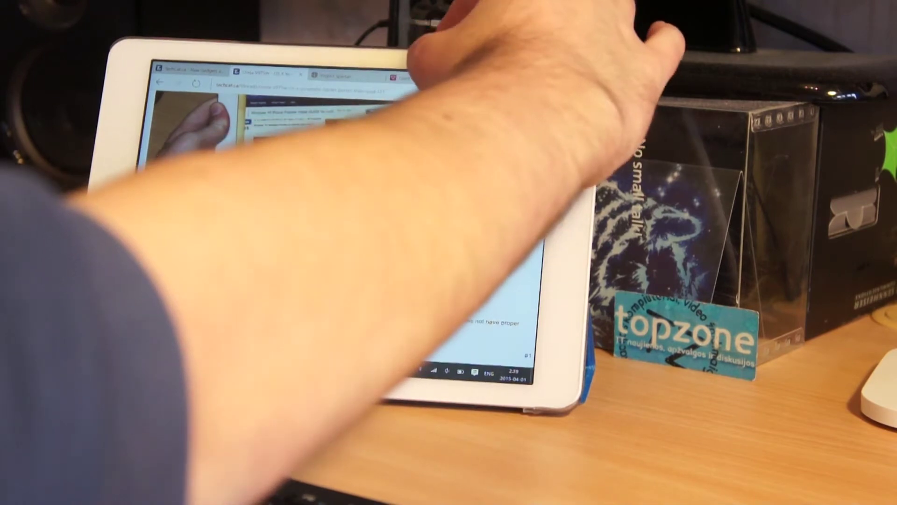
Switch to the Verge tab showing the Lincoln Continental concept article
click(421, 78)
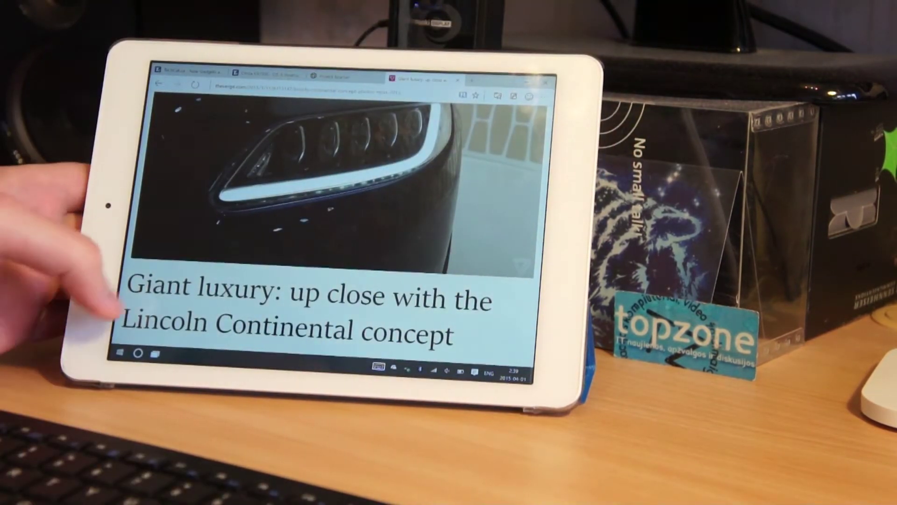
scroll(337, 224, down, 10)
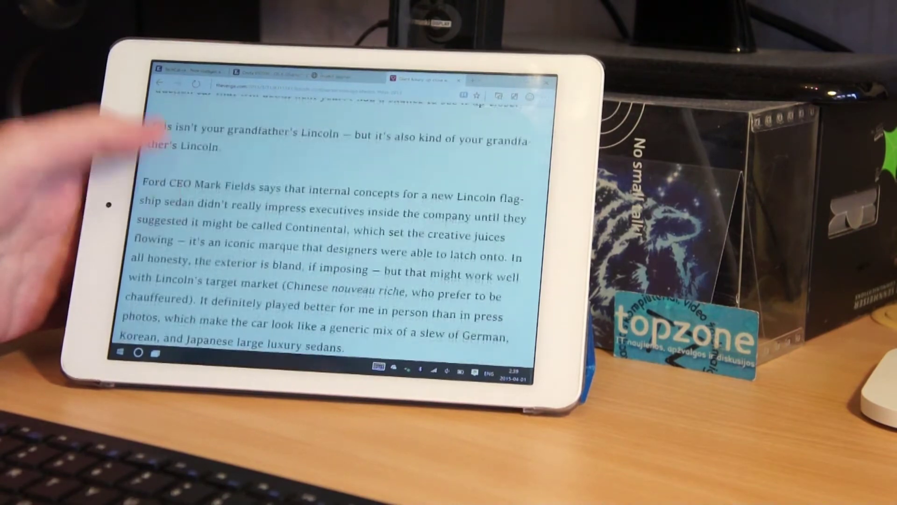
scroll(337, 225, down, 15)
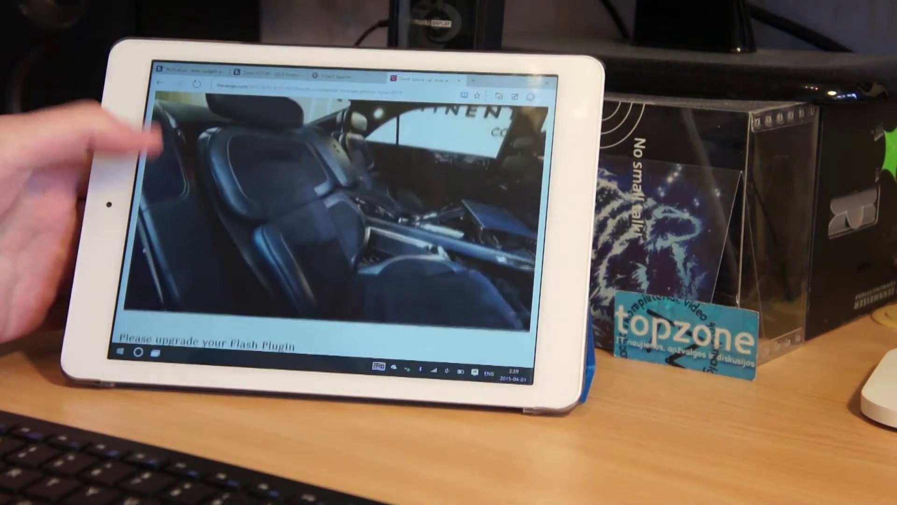
scroll(337, 224, down, 8)
scroll(336, 225, up, 3)
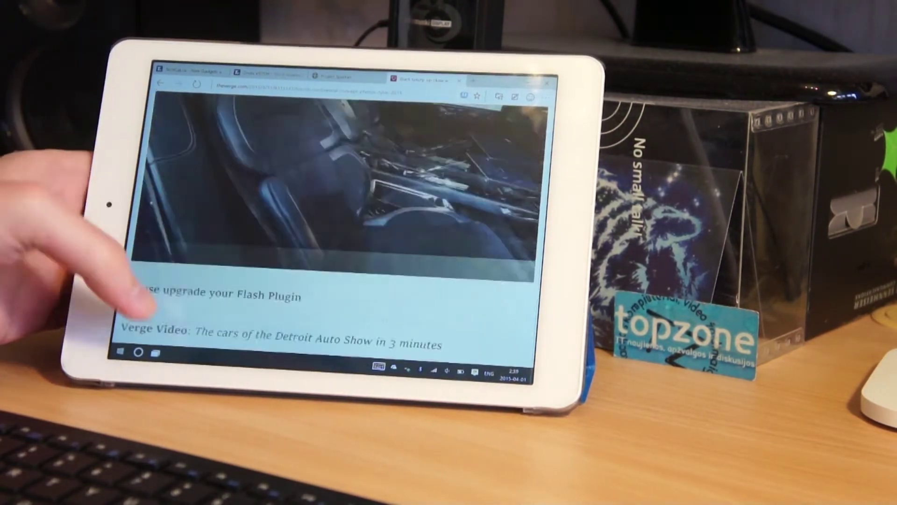
scroll(337, 225, up, 15)
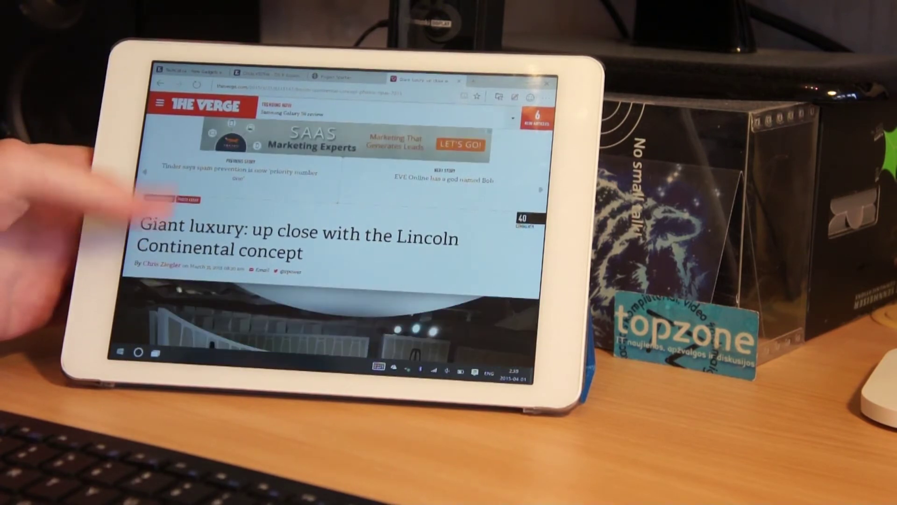
scroll(336, 232, down, 10)
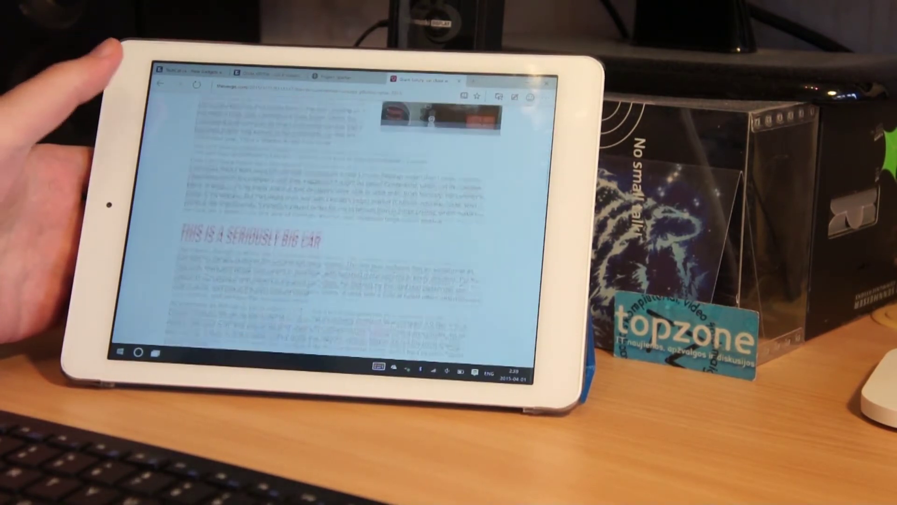
scroll(337, 232, down, 5)
scroll(336, 231, down, 5)
scroll(337, 231, down, 8)
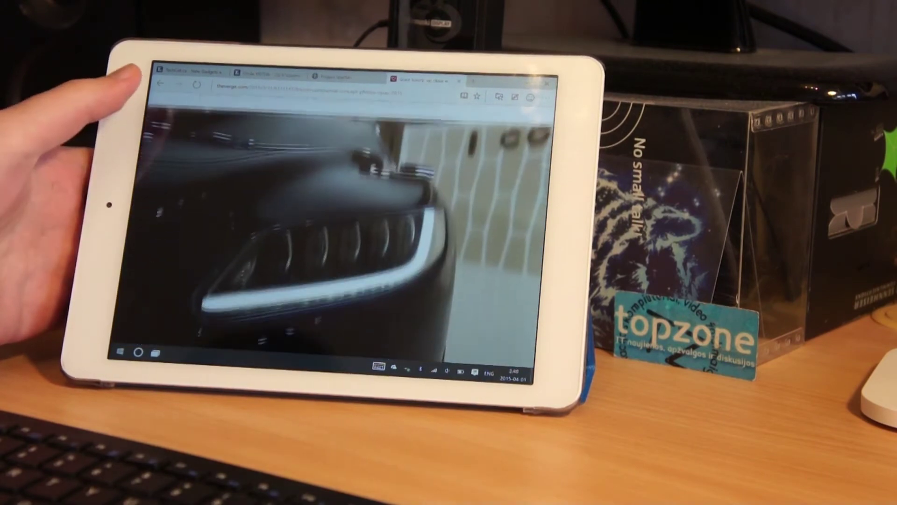
scroll(337, 231, down, 5)
scroll(337, 232, down, 5)
scroll(337, 232, down, 5)
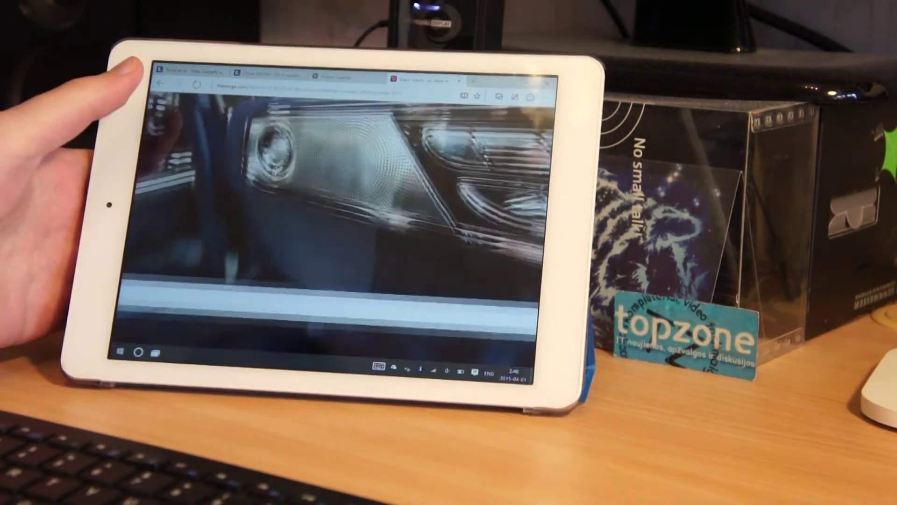
Switch to the Onda V975W forum post tab
click(270, 75)
Switch to the Tech Cat home page tab
click(188, 70)
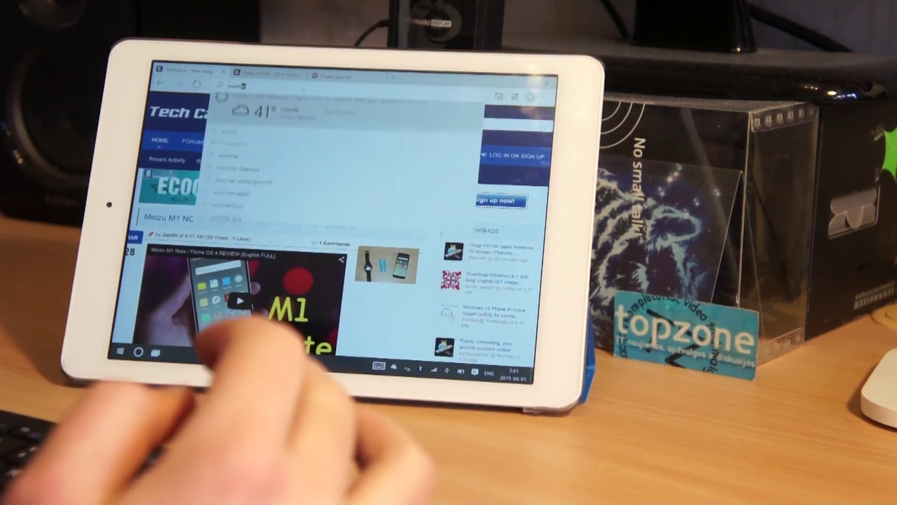
text(weath)
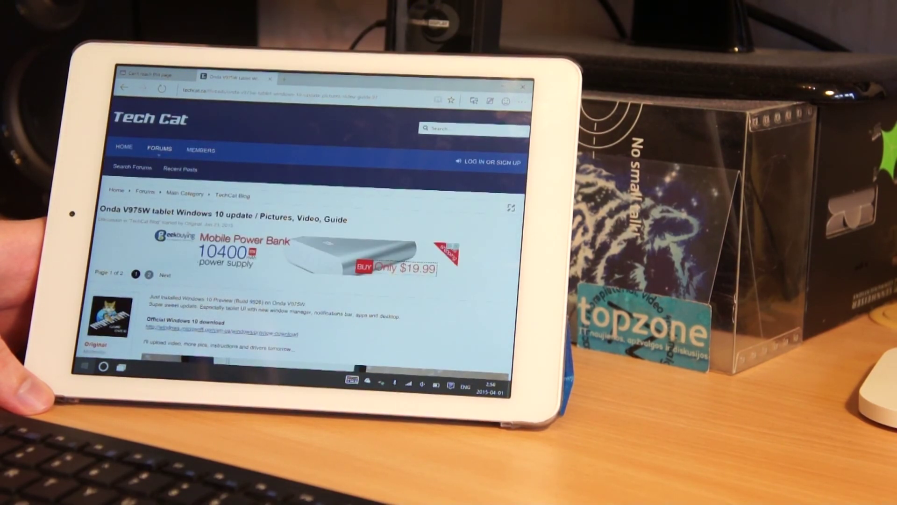
scroll(309, 266, down, 10)
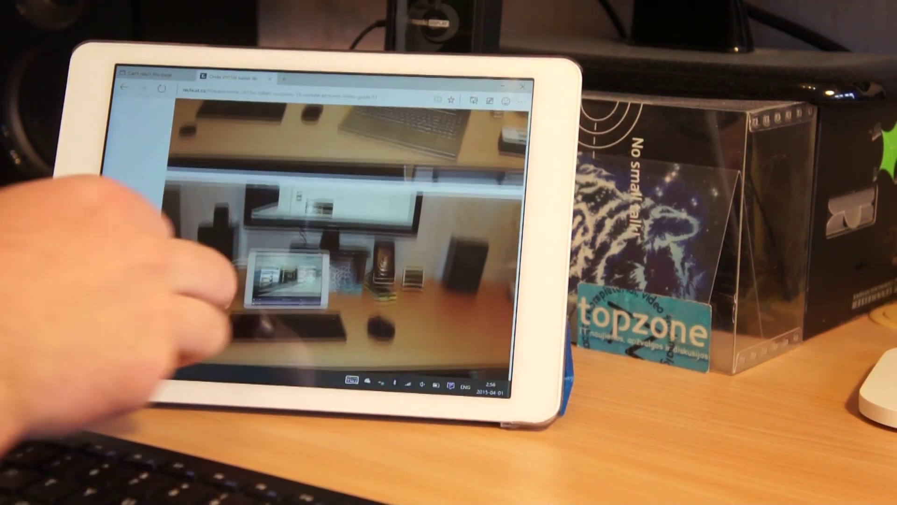